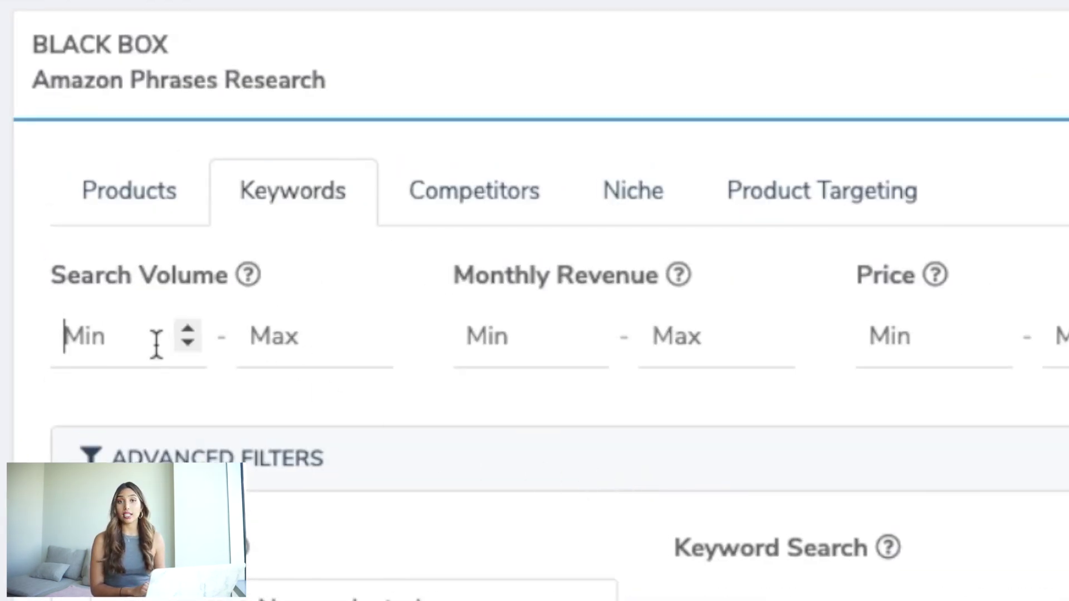
Set the keyword filter minimums to 30000 for search volume, 10000 for monthly revenue and 25 for price.
{"action": "left_click", "coordinate": [157, 343]}
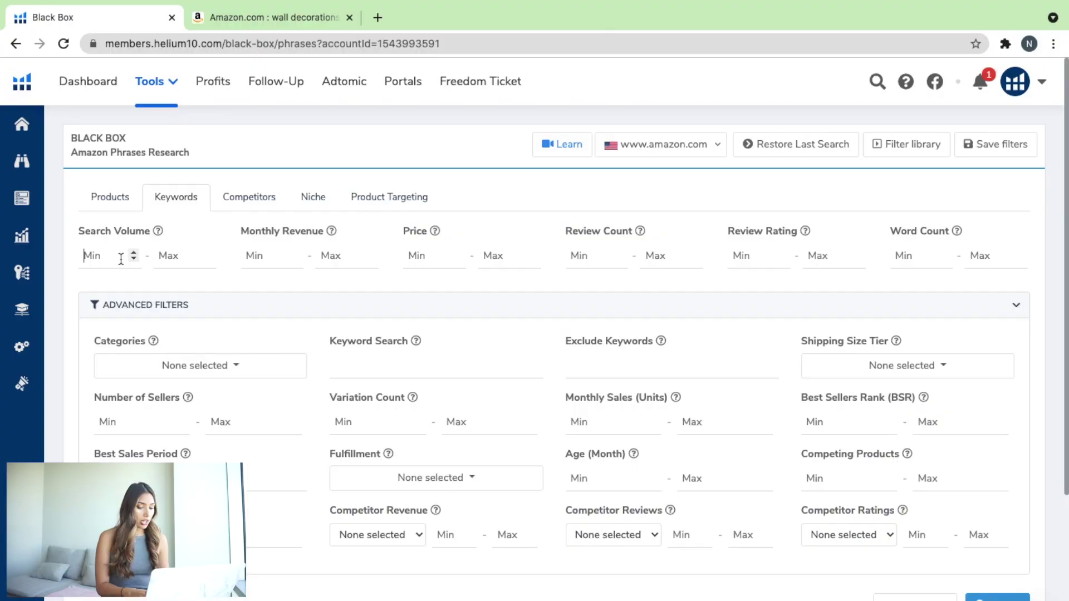
{"action": "type", "text": "3000"}
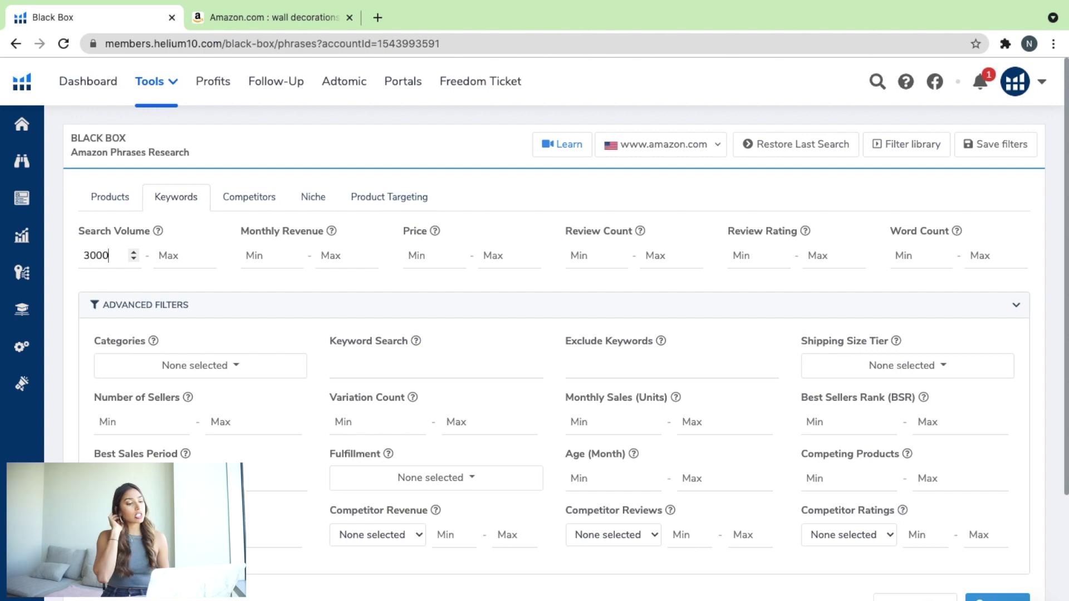
{"action": "type", "text": "0"}
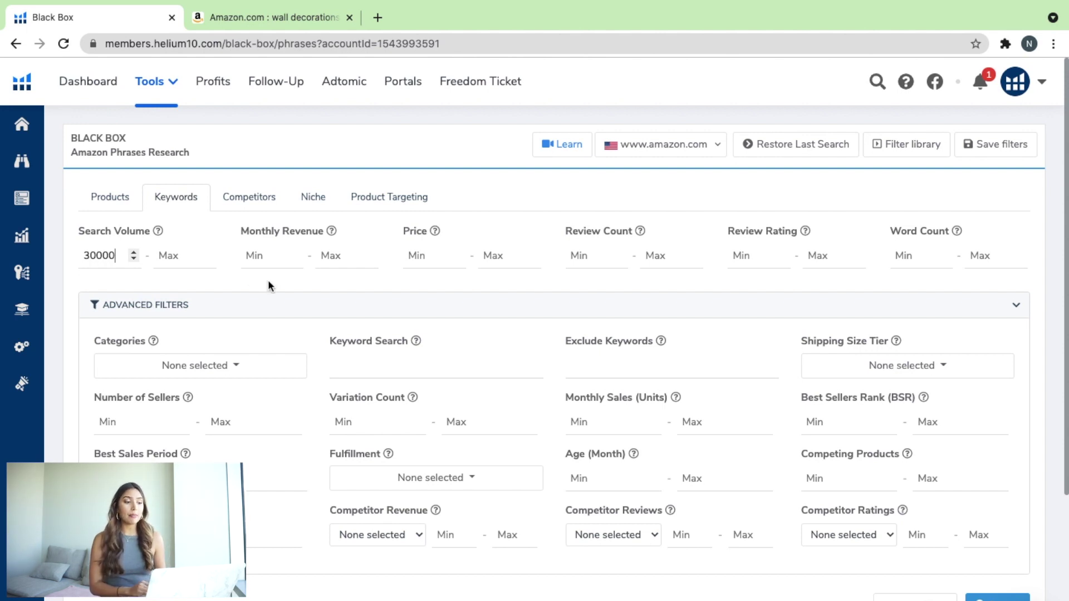
{"action": "key", "text": "Tab"}
{"action": "key", "text": "Tab"}
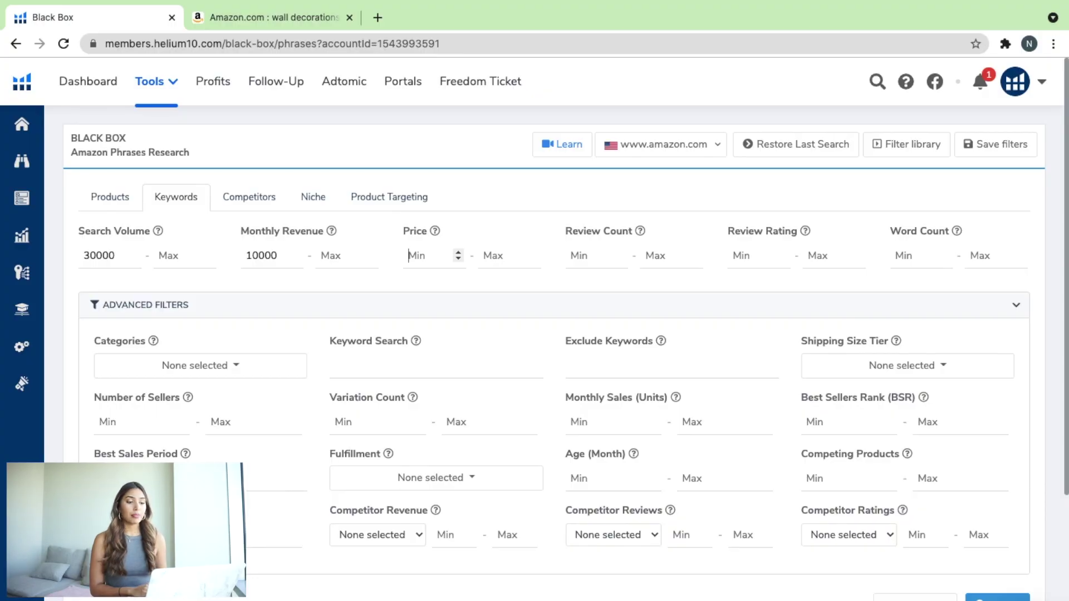
{"action": "type", "text": "25"}
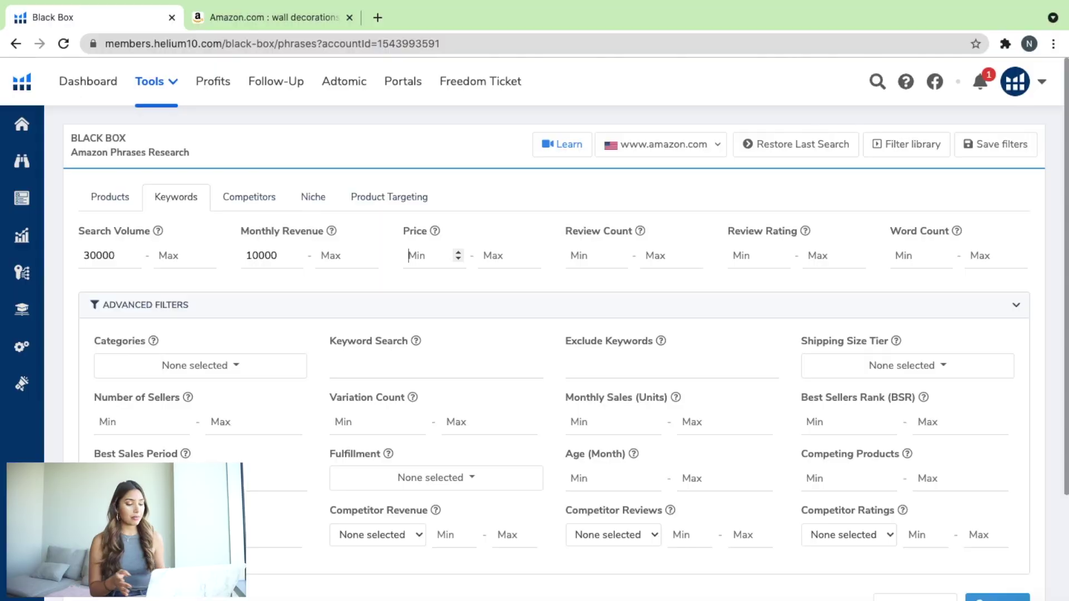
{"action": "type", "text": "25"}
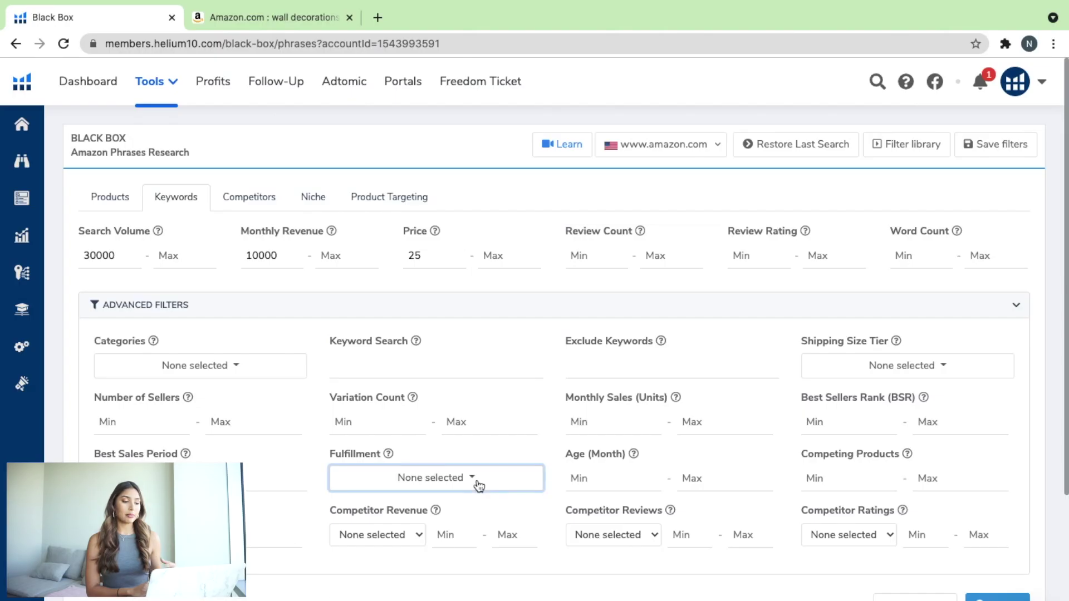
Limit fulfillment to FBA, set the minimum Best Sellers Rank to 3000, and run the keyword search.
{"action": "left_click", "coordinate": [479, 480]}
{"action": "left_click", "coordinate": [404, 535]}
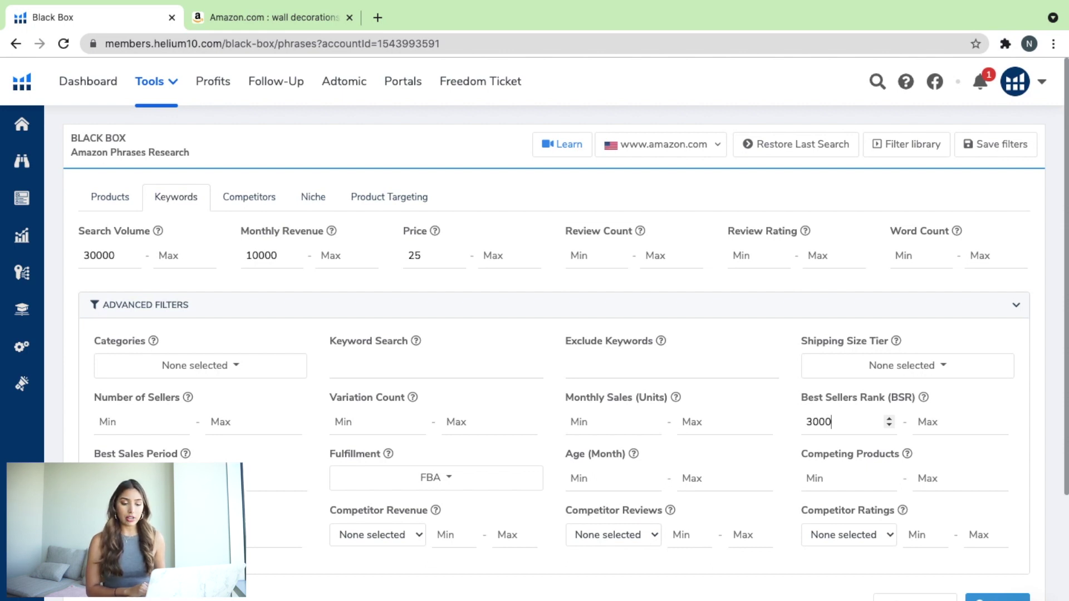
{"action": "left_click", "coordinate": [996, 598]}
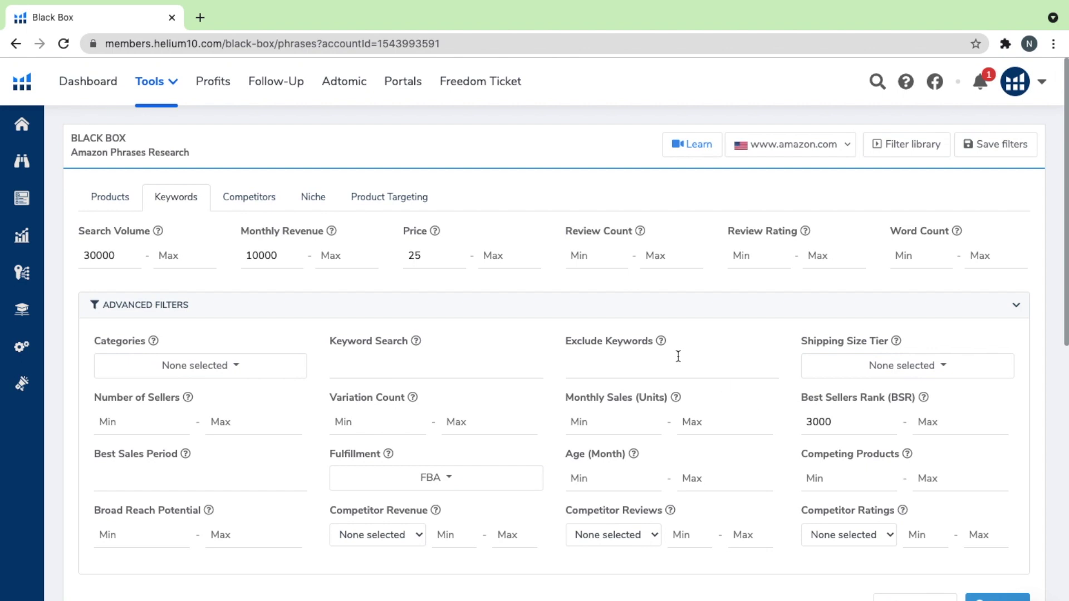
Examine search volume, price, monthly sales, revenue and reviews of the first phrases, from orbeez gun to dremel accessories.
{"action": "scroll", "coordinate": [675, 356], "scroll_direction": "down", "scroll_amount": 5}
{"action": "scroll", "coordinate": [674, 354], "scroll_direction": "down", "scroll_amount": 2}
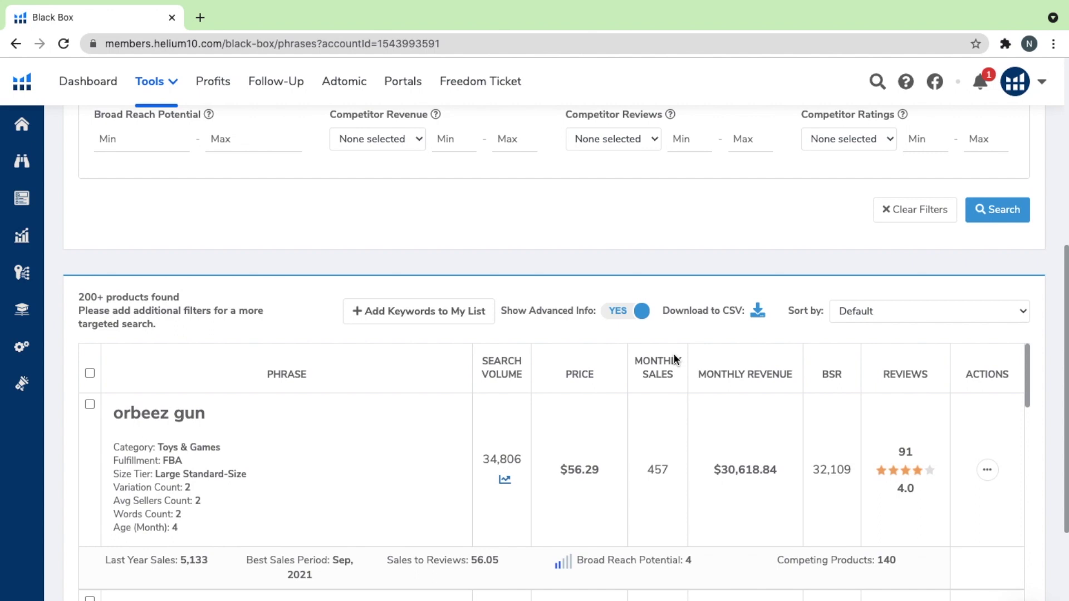
{"action": "scroll", "coordinate": [674, 357], "scroll_direction": "down", "scroll_amount": 1}
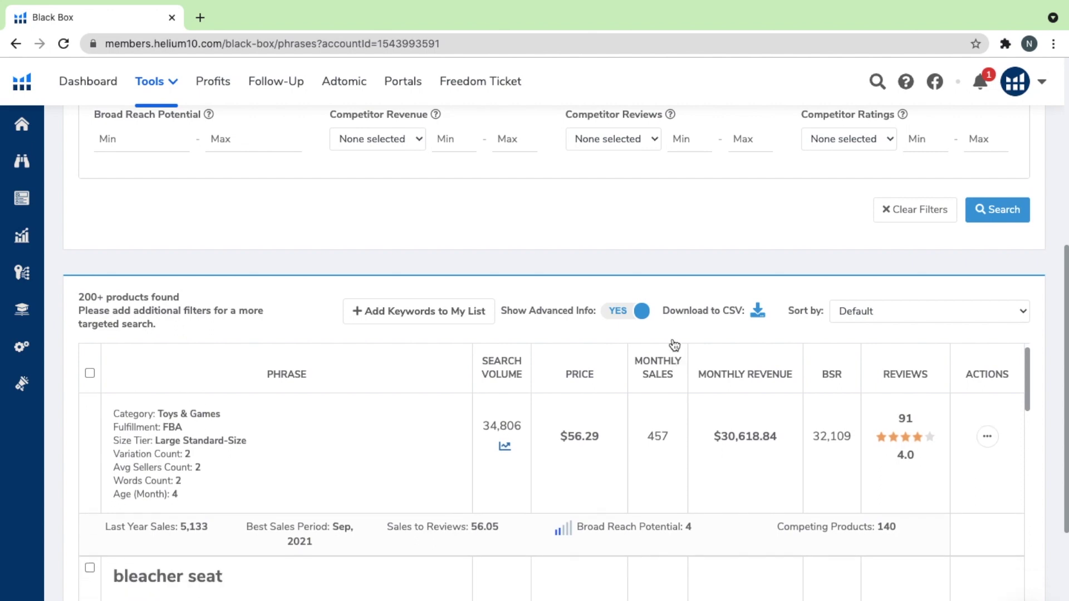
{"action": "scroll", "coordinate": [670, 241], "scroll_direction": "down", "scroll_amount": 1}
{"action": "scroll", "coordinate": [671, 240], "scroll_direction": "down", "scroll_amount": 3}
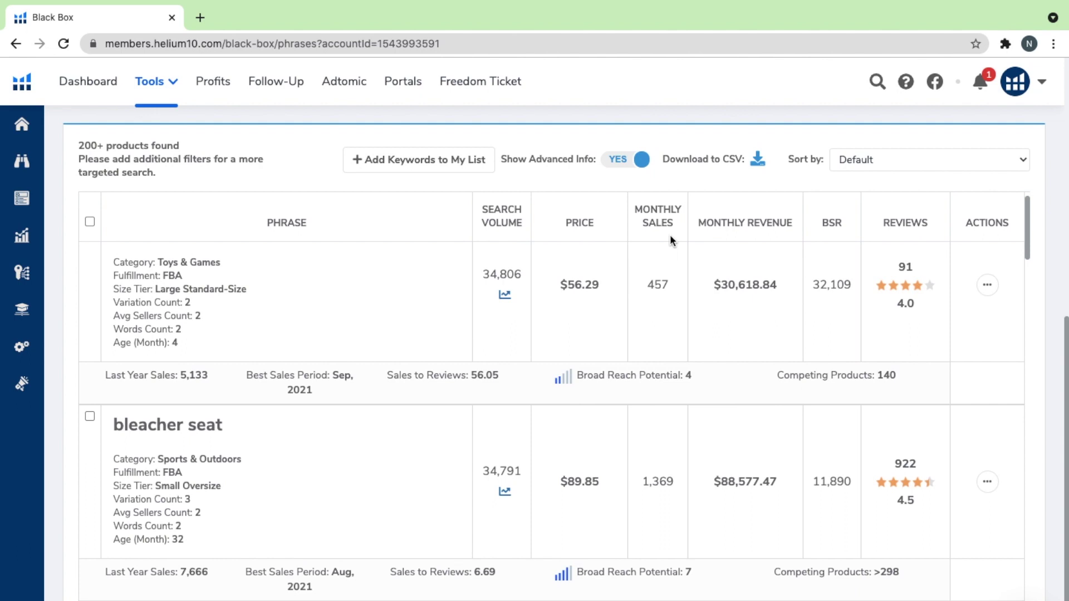
{"action": "scroll", "coordinate": [630, 346], "scroll_direction": "up", "scroll_amount": 1}
{"action": "scroll", "coordinate": [630, 346], "scroll_direction": "down", "scroll_amount": 1}
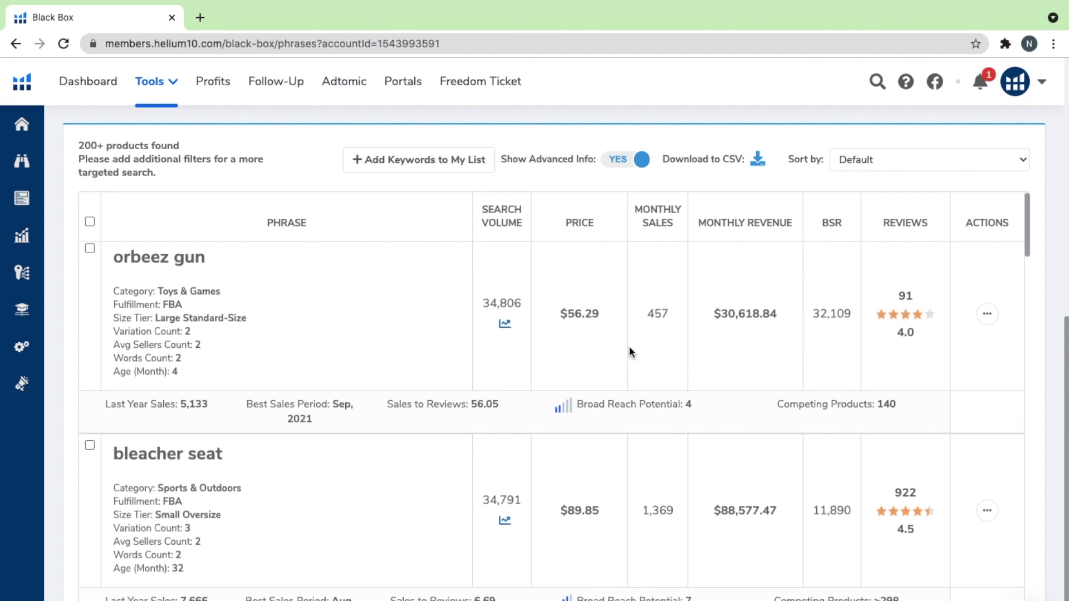
{"action": "scroll", "coordinate": [629, 345], "scroll_direction": "down", "scroll_amount": 1}
{"action": "scroll", "coordinate": [630, 347], "scroll_direction": "down", "scroll_amount": 3}
{"action": "scroll", "coordinate": [630, 352], "scroll_direction": "down", "scroll_amount": 5}
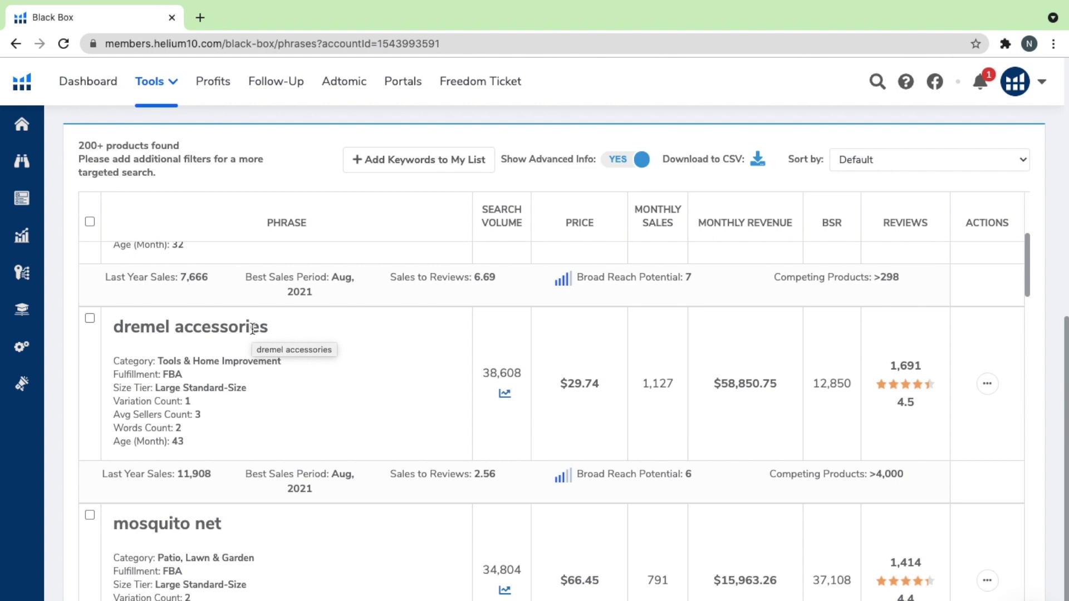
{"action": "scroll", "coordinate": [252, 329], "scroll_direction": "down", "scroll_amount": 1}
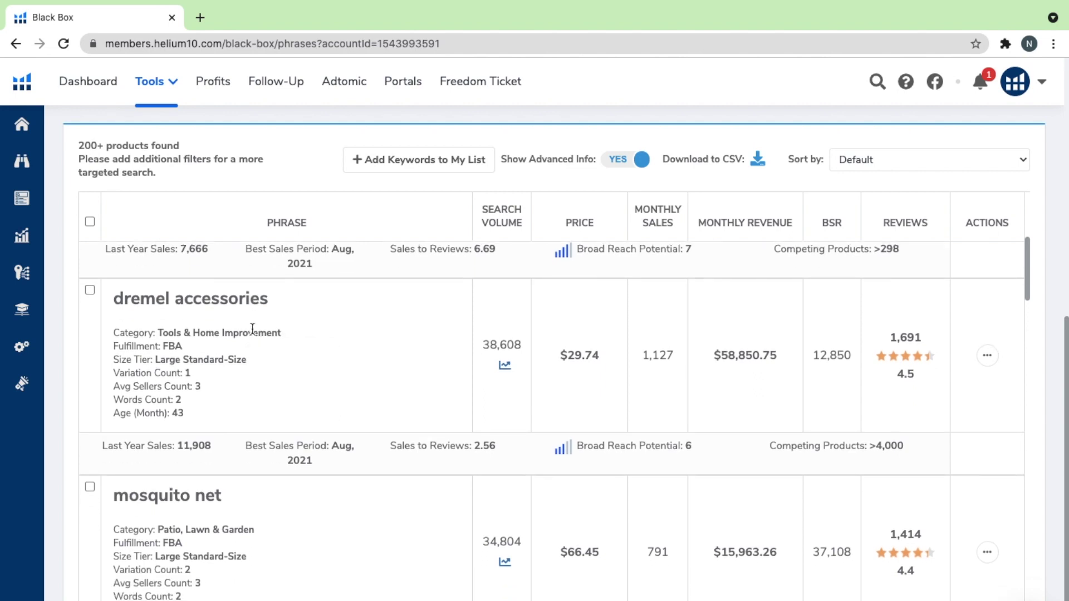
{"action": "scroll", "coordinate": [253, 329], "scroll_direction": "down", "scroll_amount": 1}
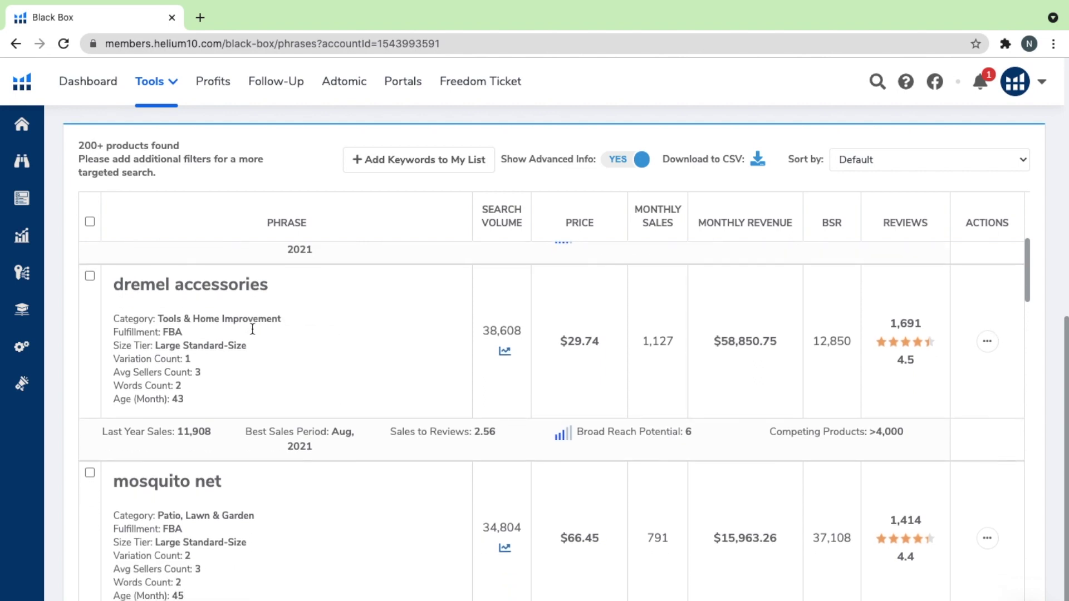
{"action": "scroll", "coordinate": [252, 329], "scroll_direction": "up", "scroll_amount": 1}
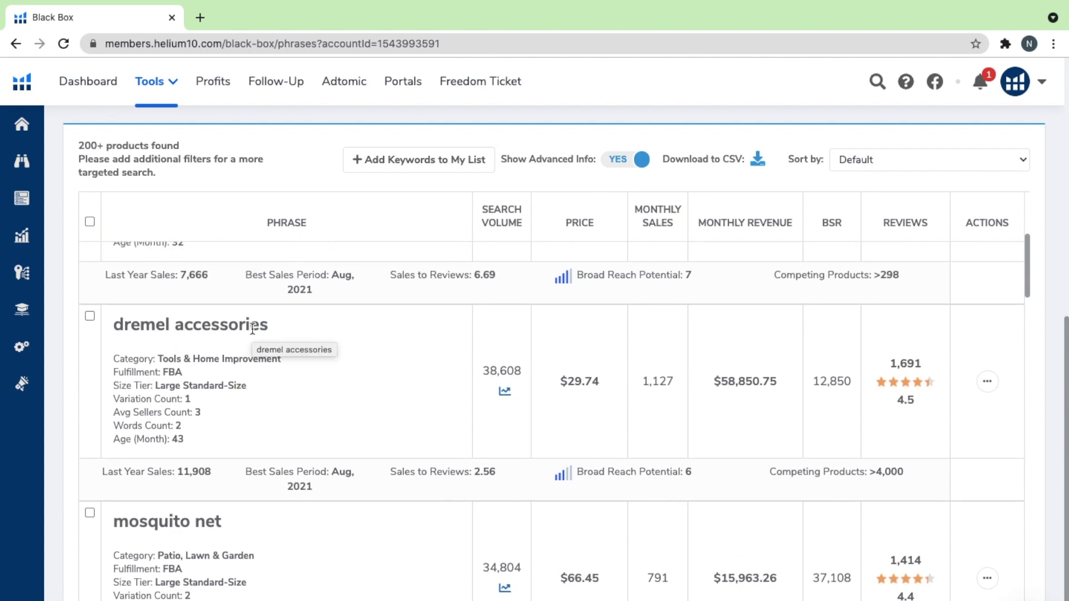
Look through the remaining phrases on the first results page for product ideas, and go to results page 2.
{"action": "scroll", "coordinate": [252, 329], "scroll_direction": "down", "scroll_amount": 5}
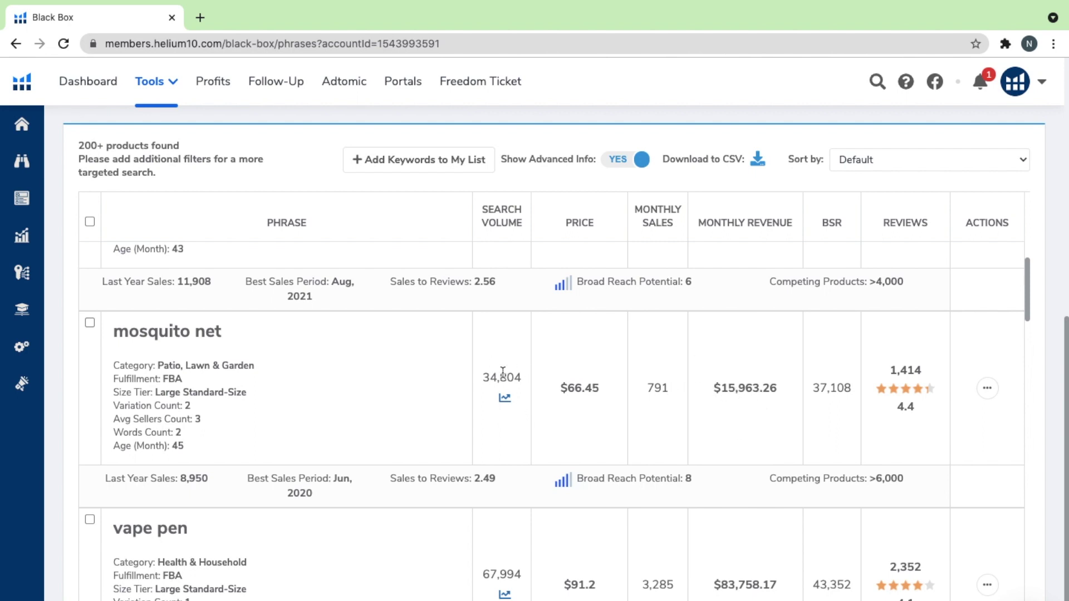
{"action": "scroll", "coordinate": [409, 380], "scroll_direction": "down", "scroll_amount": 8}
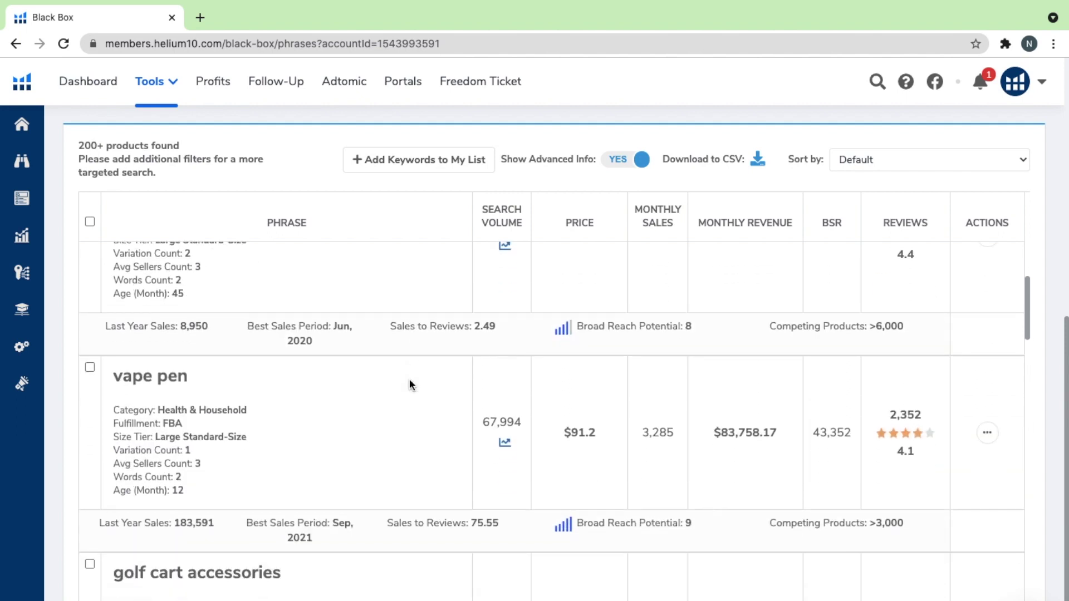
{"action": "scroll", "coordinate": [410, 381], "scroll_direction": "down", "scroll_amount": 3}
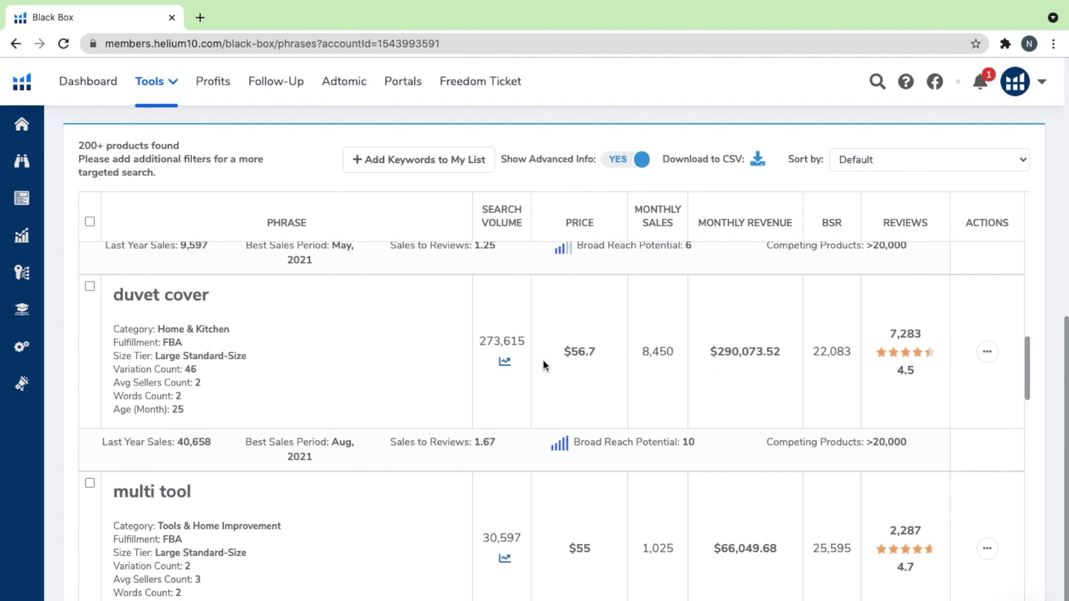
{"action": "scroll", "coordinate": [544, 366], "scroll_direction": "down", "scroll_amount": 2}
{"action": "scroll", "coordinate": [543, 365], "scroll_direction": "down", "scroll_amount": 5}
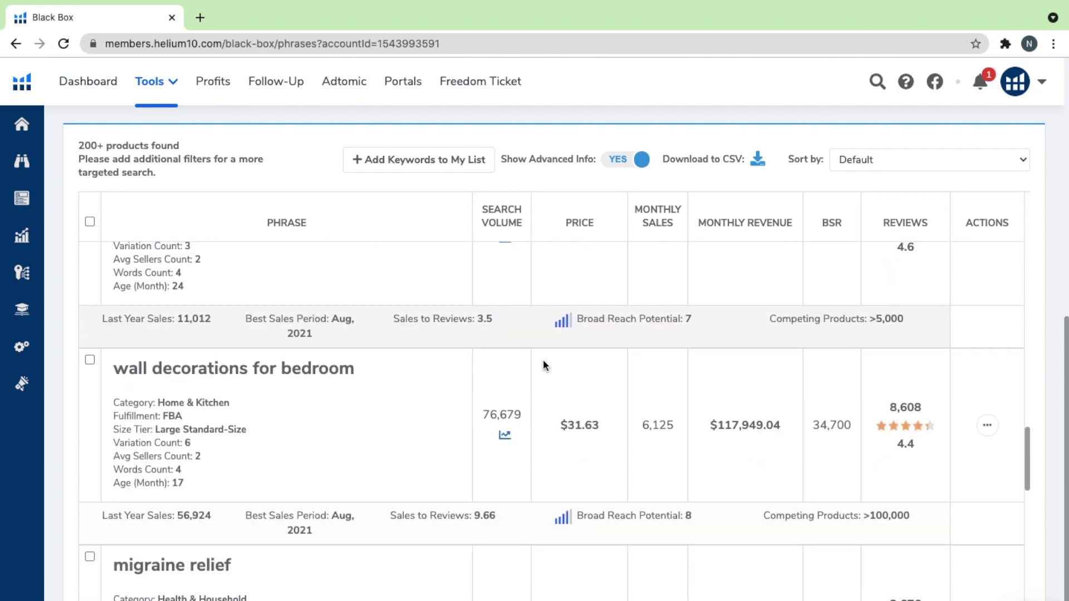
{"action": "scroll", "coordinate": [543, 361], "scroll_direction": "down", "scroll_amount": 10}
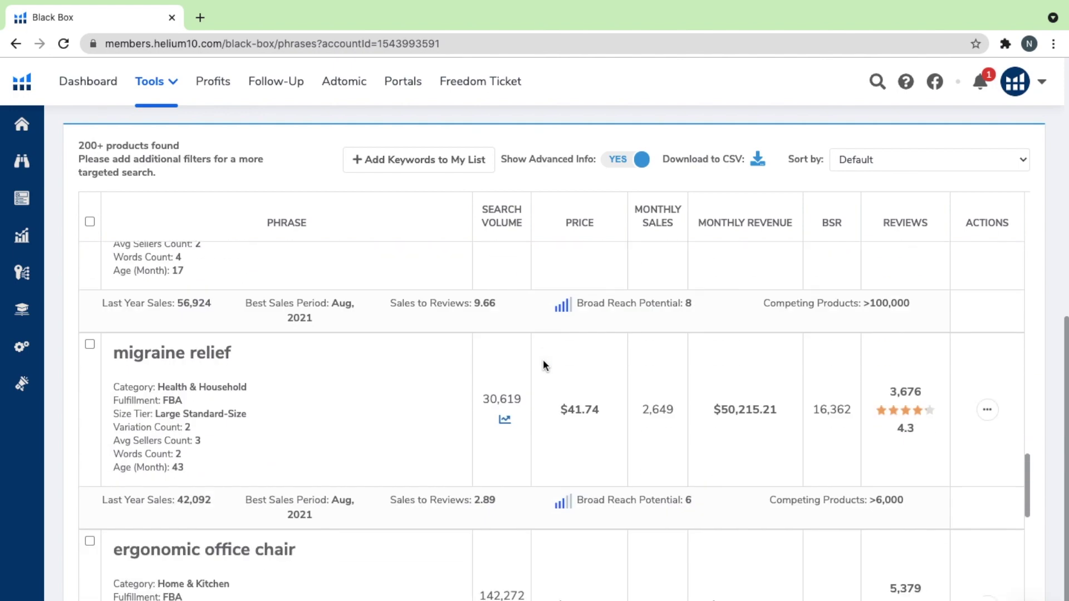
{"action": "scroll", "coordinate": [543, 364], "scroll_direction": "down", "scroll_amount": 3}
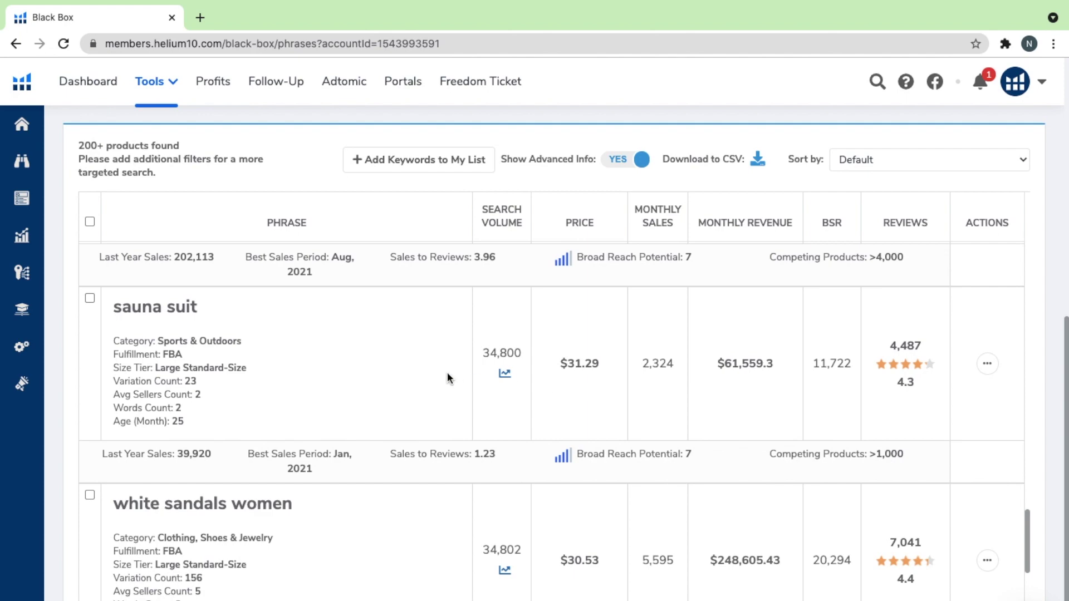
{"action": "scroll", "coordinate": [447, 378], "scroll_direction": "down", "scroll_amount": 7}
{"action": "scroll", "coordinate": [447, 379], "scroll_direction": "down", "scroll_amount": 9}
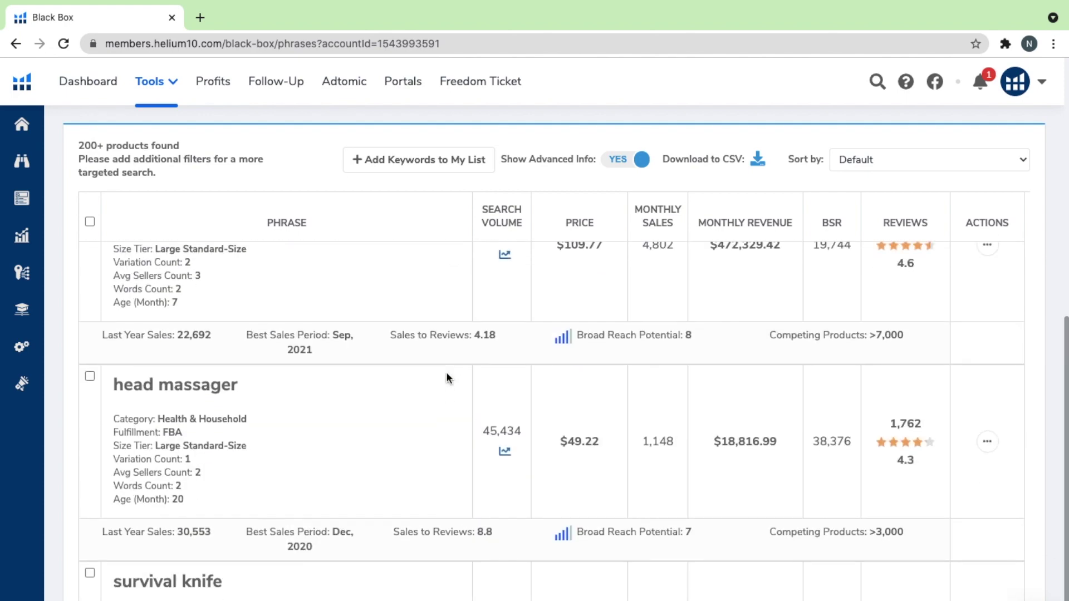
{"action": "scroll", "coordinate": [446, 372], "scroll_direction": "down", "scroll_amount": 1}
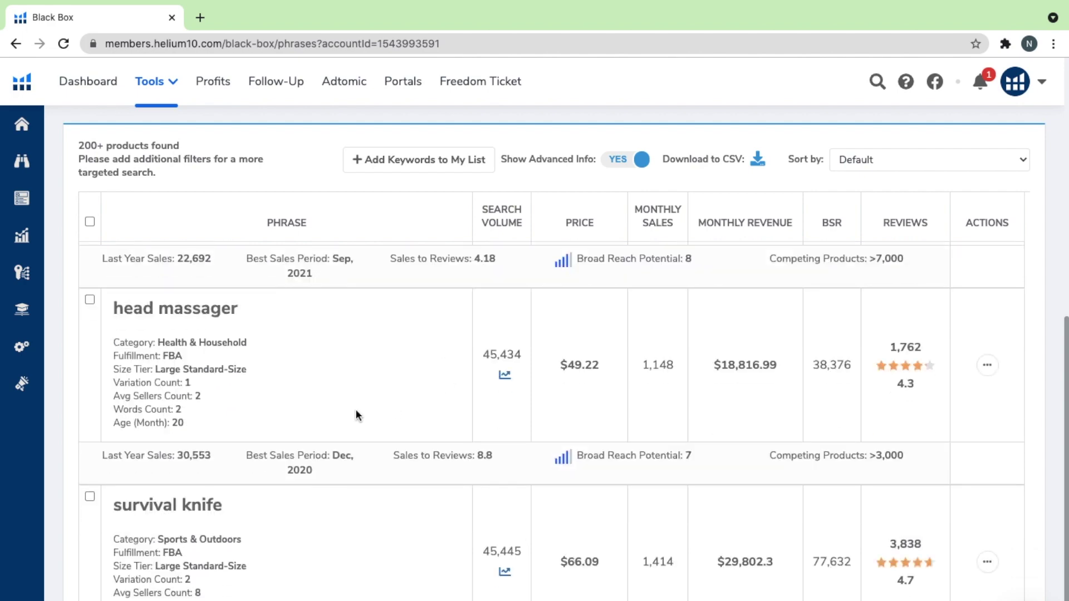
{"action": "scroll", "coordinate": [363, 410], "scroll_direction": "down", "scroll_amount": 2}
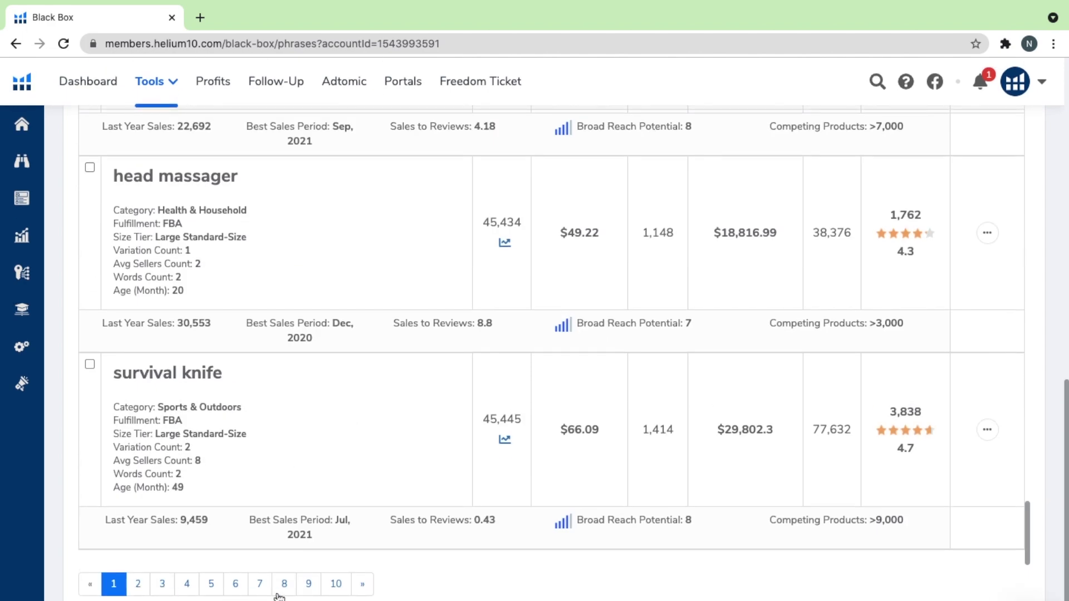
{"action": "left_click", "coordinate": [139, 585]}
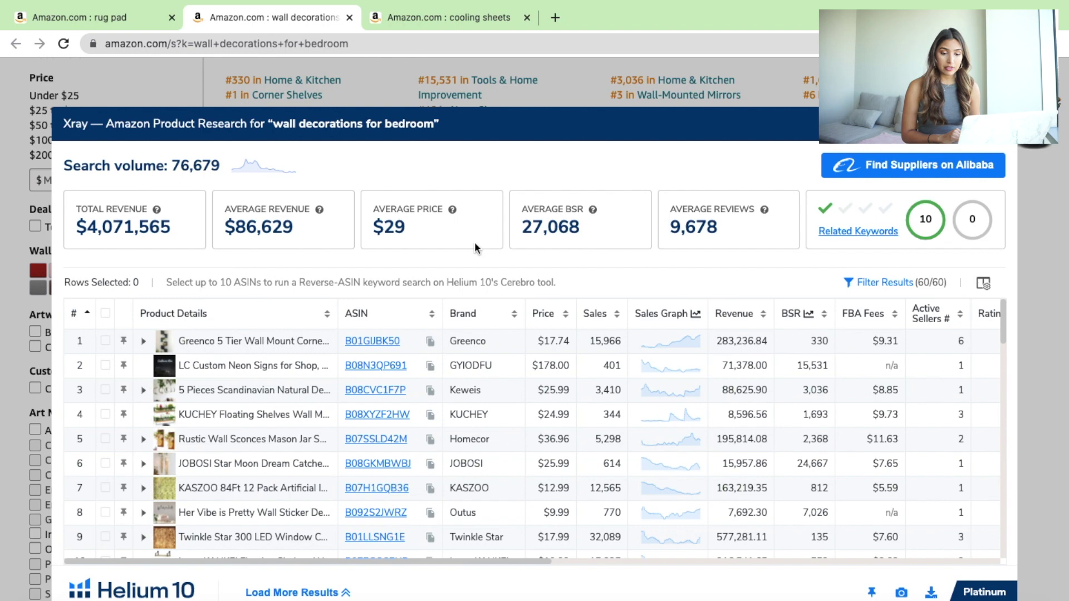
Examine the revenue of the individual products in the Xray list for "wall decorations for bedroom", and return to the first product.
{"action": "scroll", "coordinate": [732, 402], "scroll_direction": "down", "scroll_amount": 3}
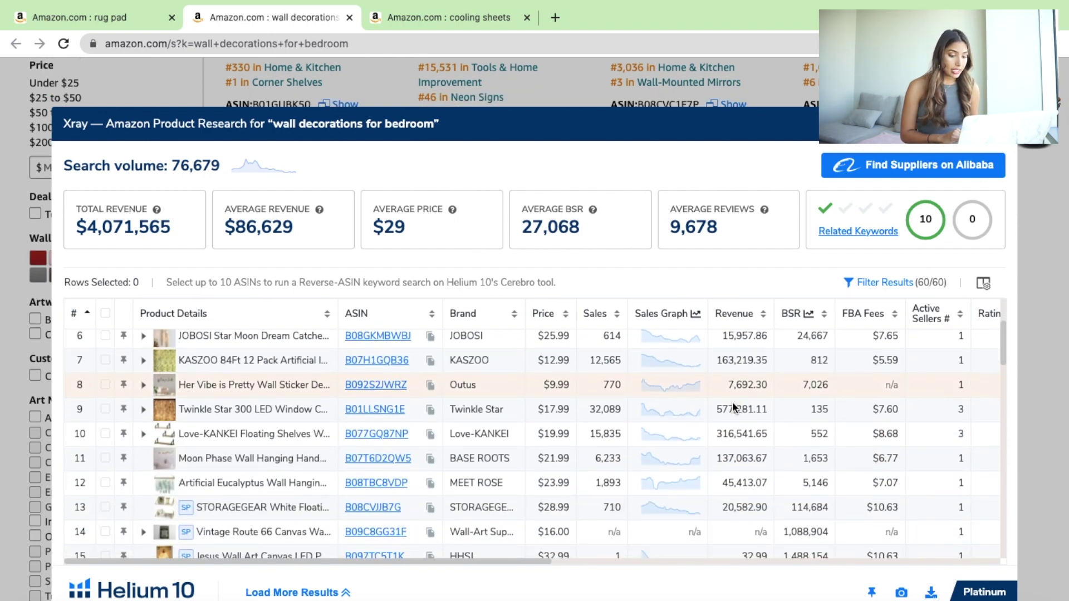
{"action": "scroll", "coordinate": [733, 402], "scroll_direction": "up", "scroll_amount": 3}
{"action": "scroll", "coordinate": [733, 402], "scroll_direction": "down", "scroll_amount": 5}
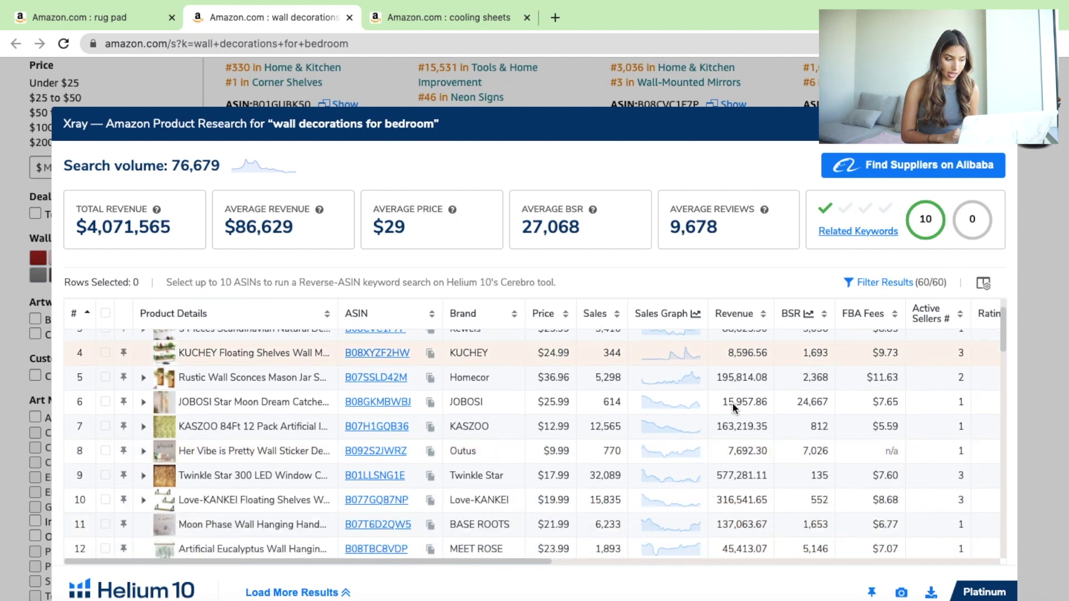
{"action": "scroll", "coordinate": [732, 402], "scroll_direction": "down", "scroll_amount": 8}
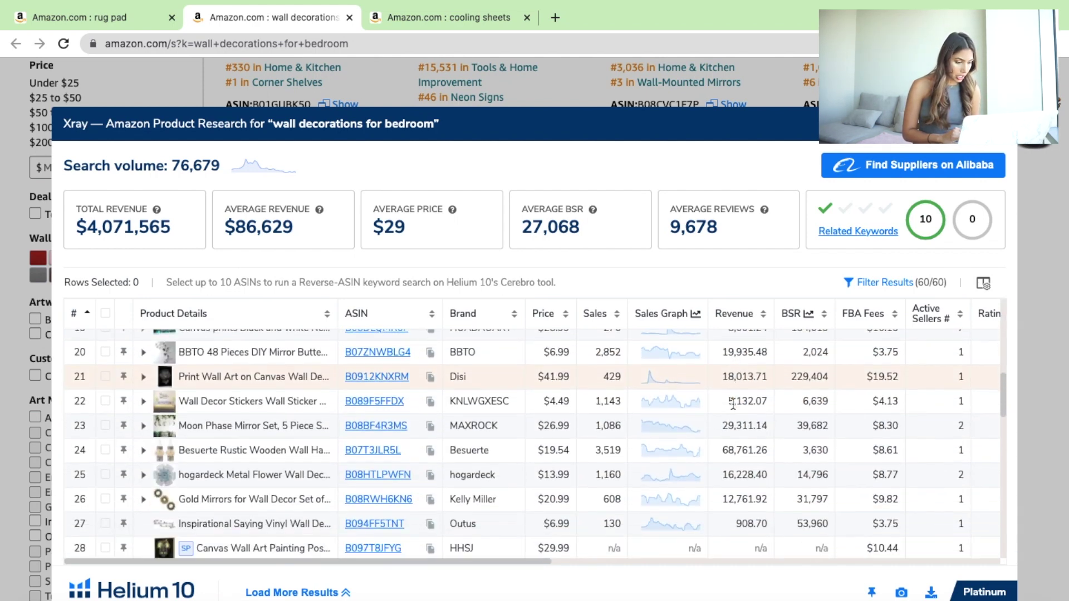
{"action": "scroll", "coordinate": [732, 407], "scroll_direction": "down", "scroll_amount": 8}
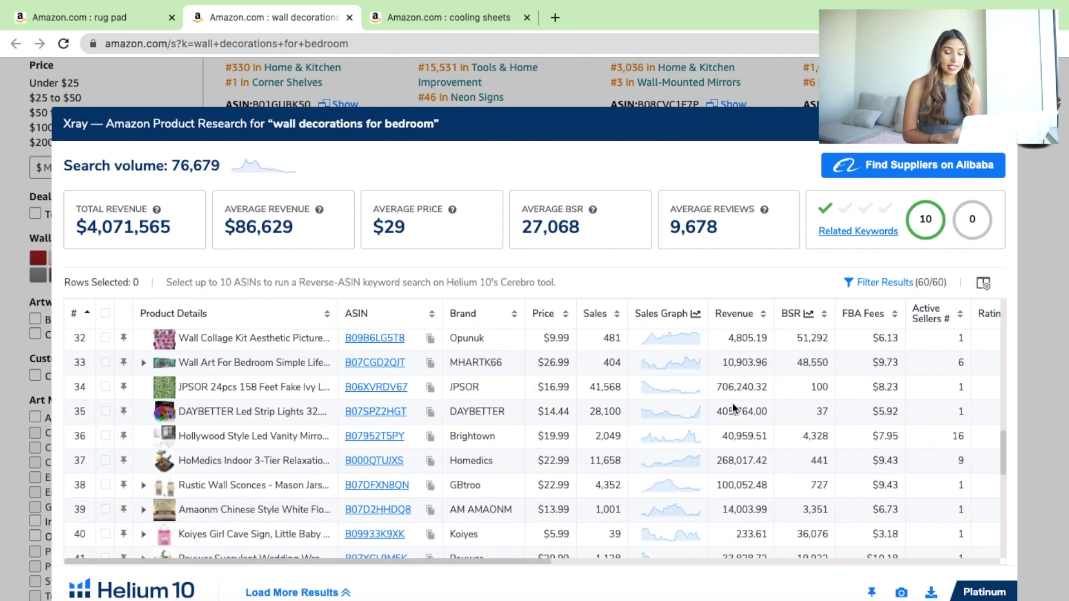
{"action": "scroll", "coordinate": [732, 406], "scroll_direction": "down", "scroll_amount": 4}
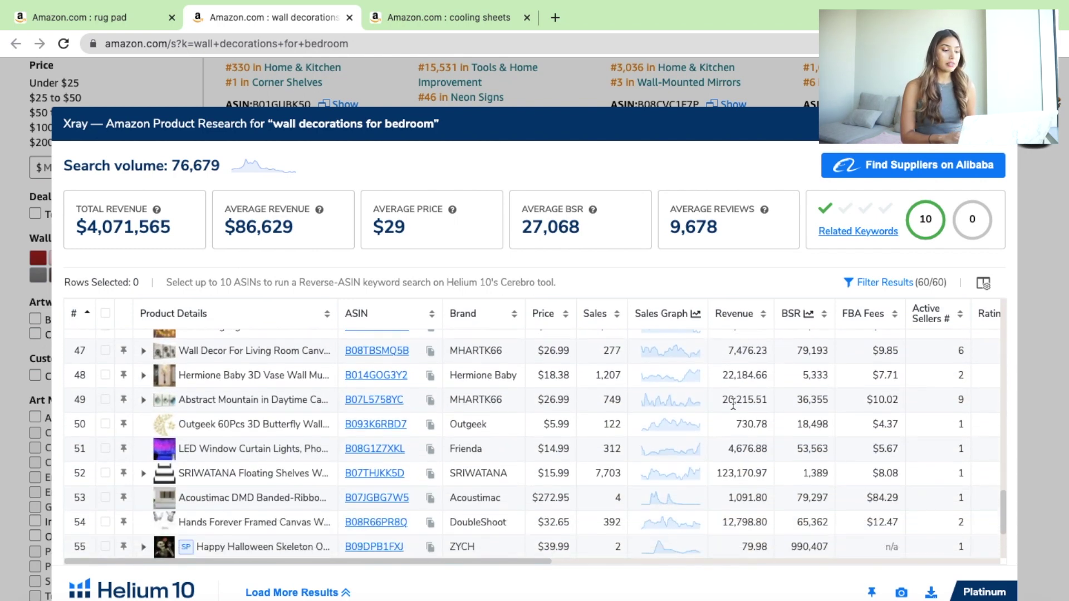
{"action": "scroll", "coordinate": [732, 405], "scroll_direction": "down", "scroll_amount": 5}
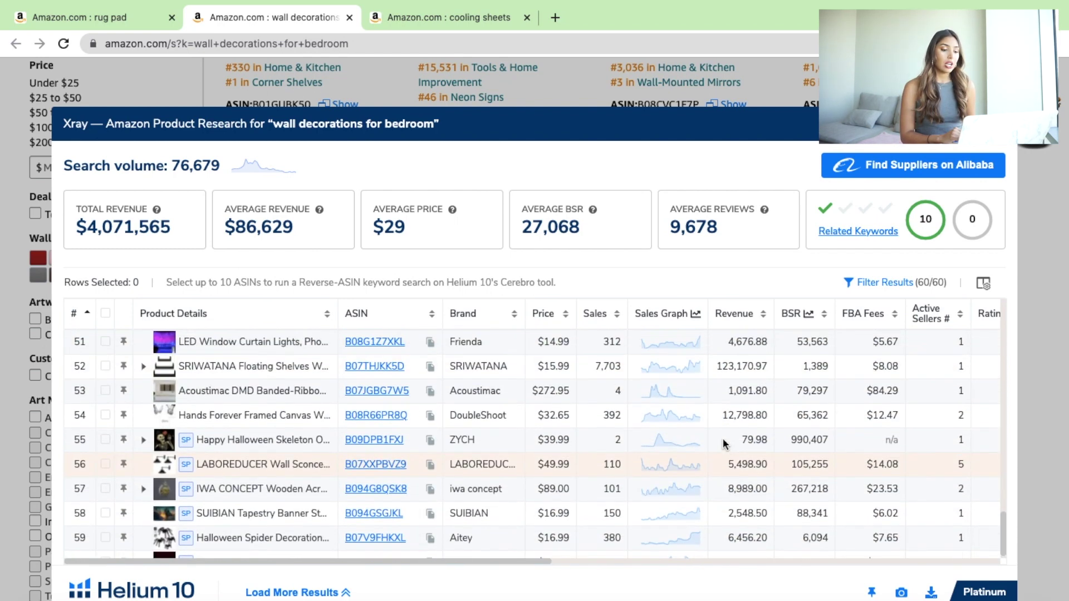
{"action": "scroll", "coordinate": [724, 443], "scroll_direction": "up", "scroll_amount": 6}
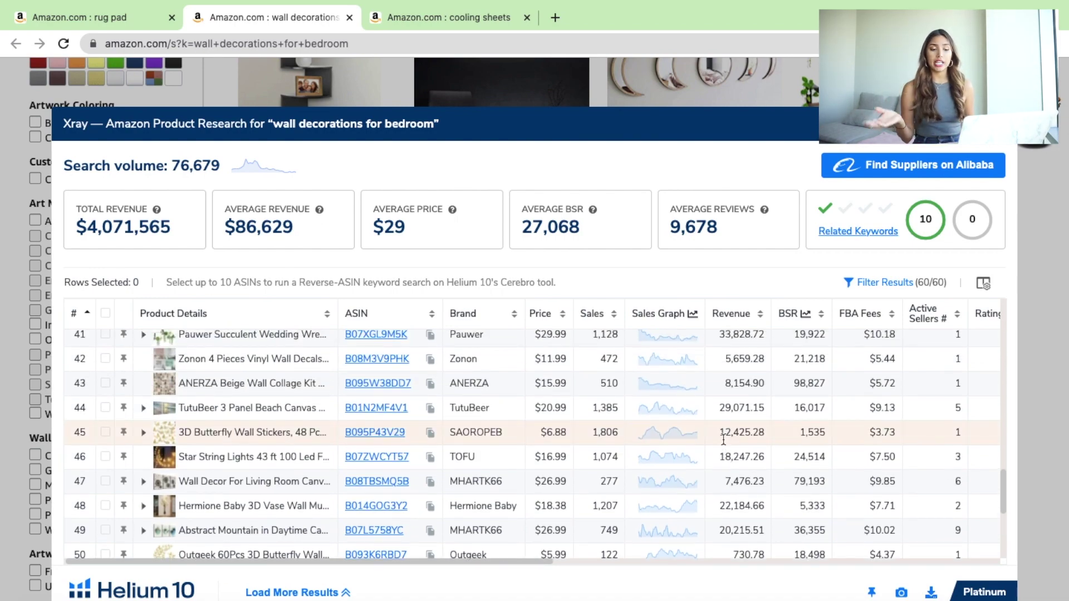
{"action": "scroll", "coordinate": [723, 439], "scroll_direction": "up", "scroll_amount": 20}
{"action": "scroll", "coordinate": [723, 440], "scroll_direction": "up", "scroll_amount": 2}
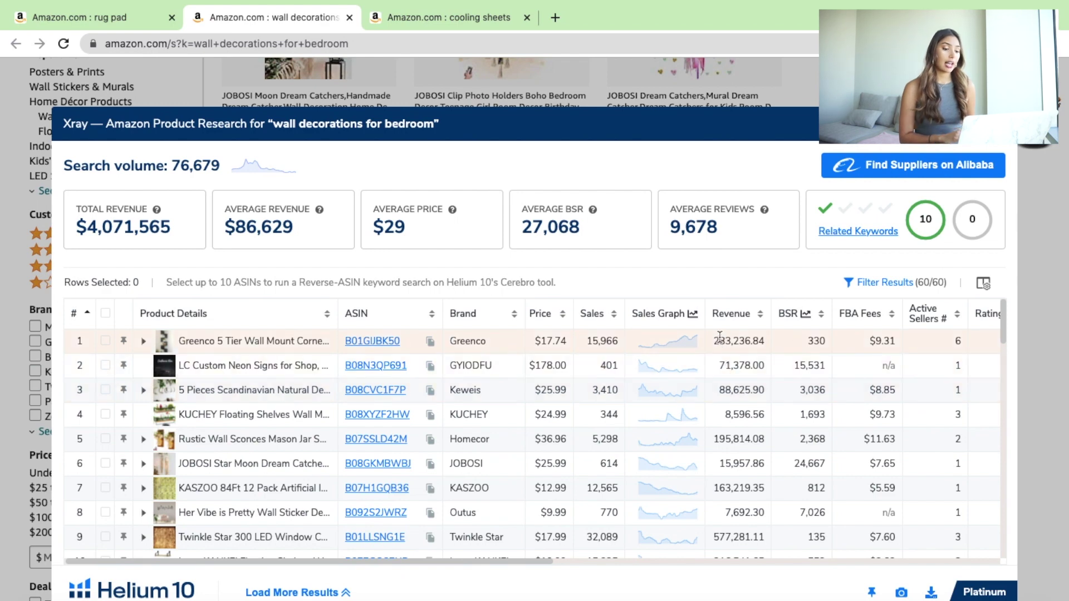